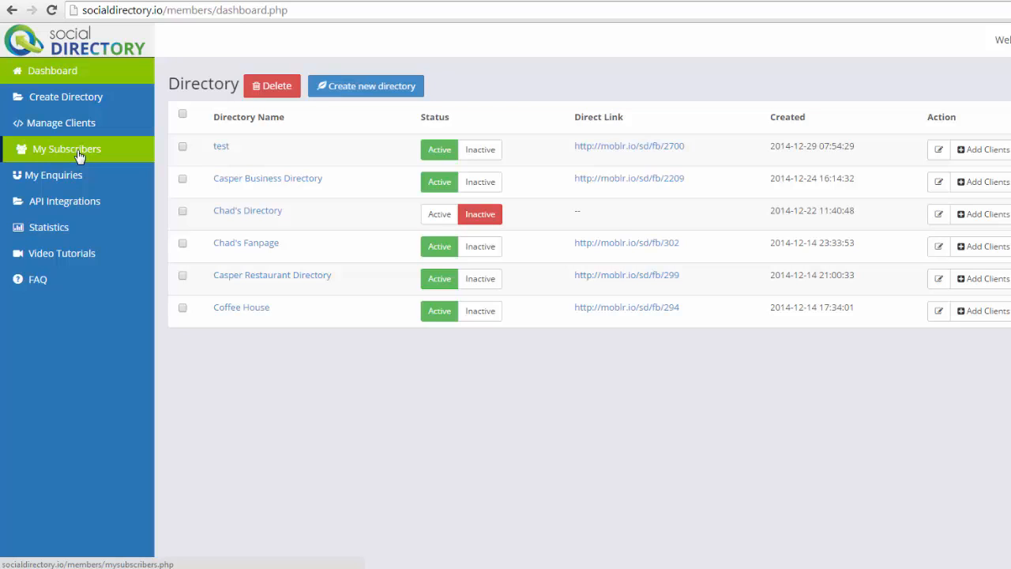
- Examine the Aweber authorization form reached from API Integrations and return to the integrations list
right_click(74, 201)
left_click(74, 199)
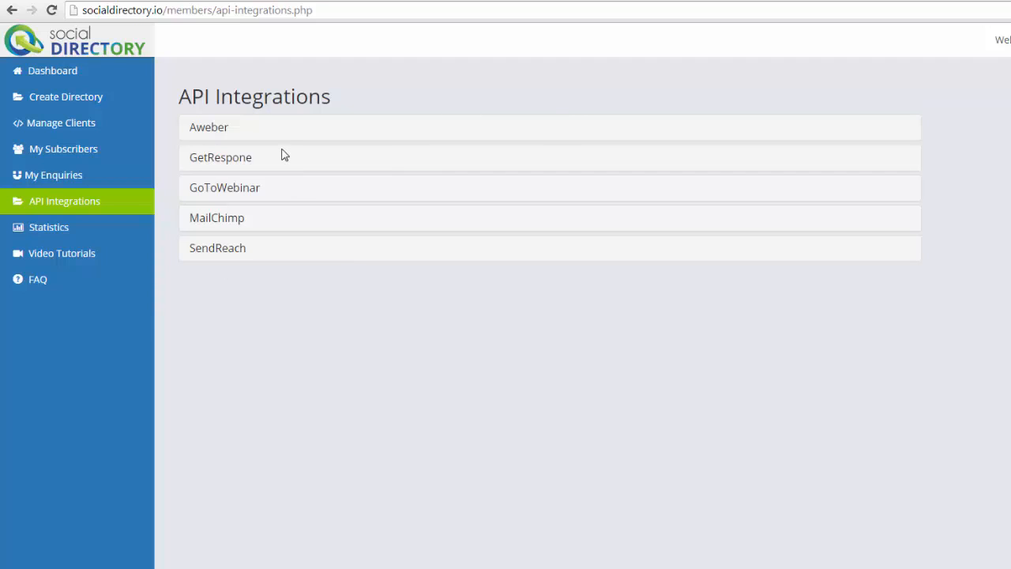
left_click(219, 128)
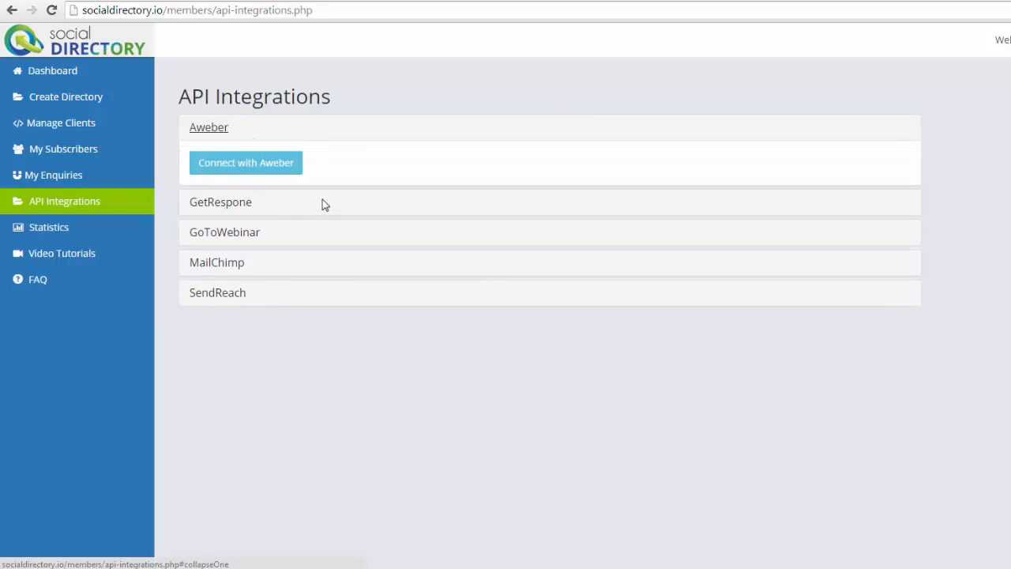
left_click(242, 169)
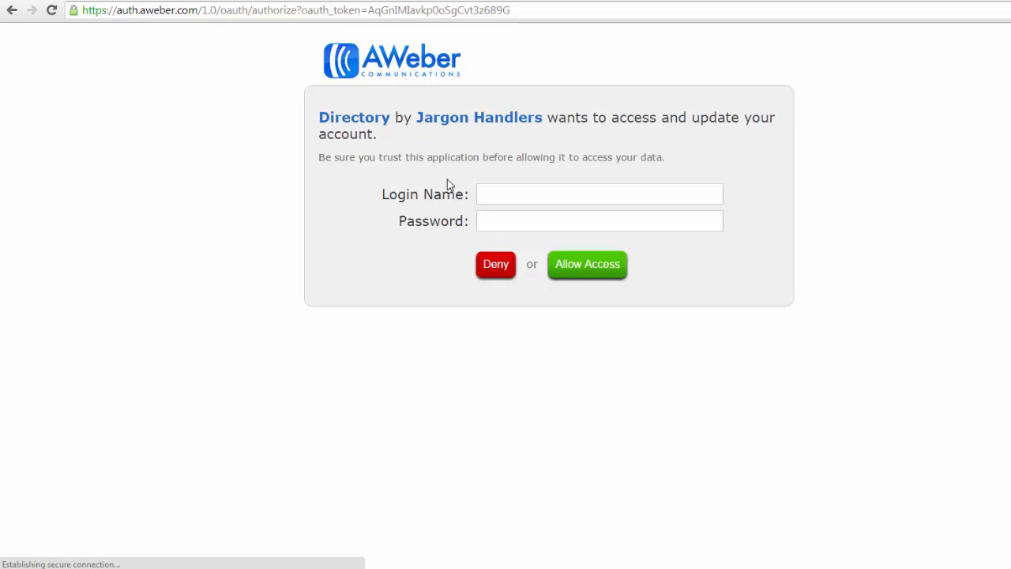
left_click(492, 198)
left_click(494, 221)
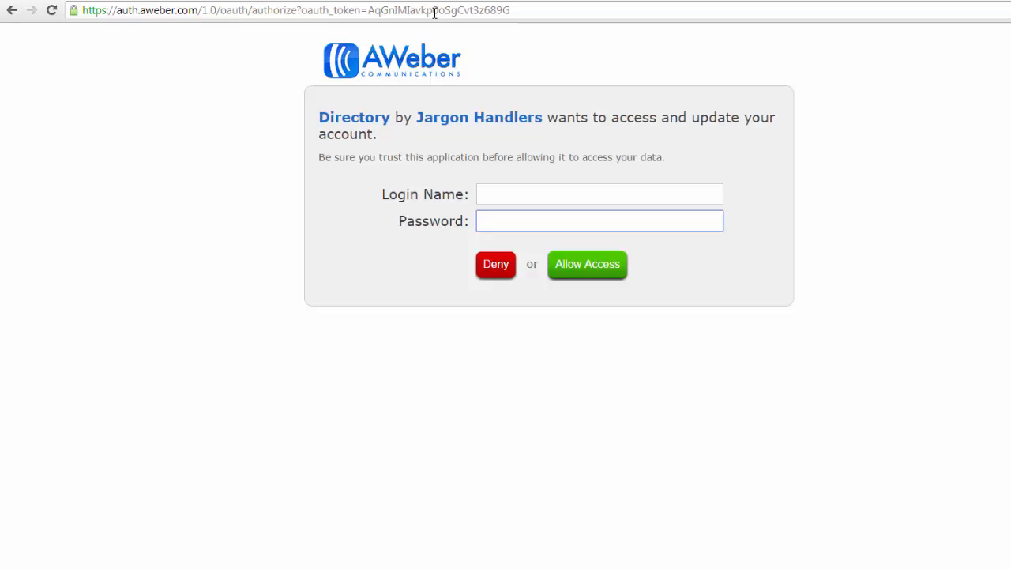
left_click(12, 9)
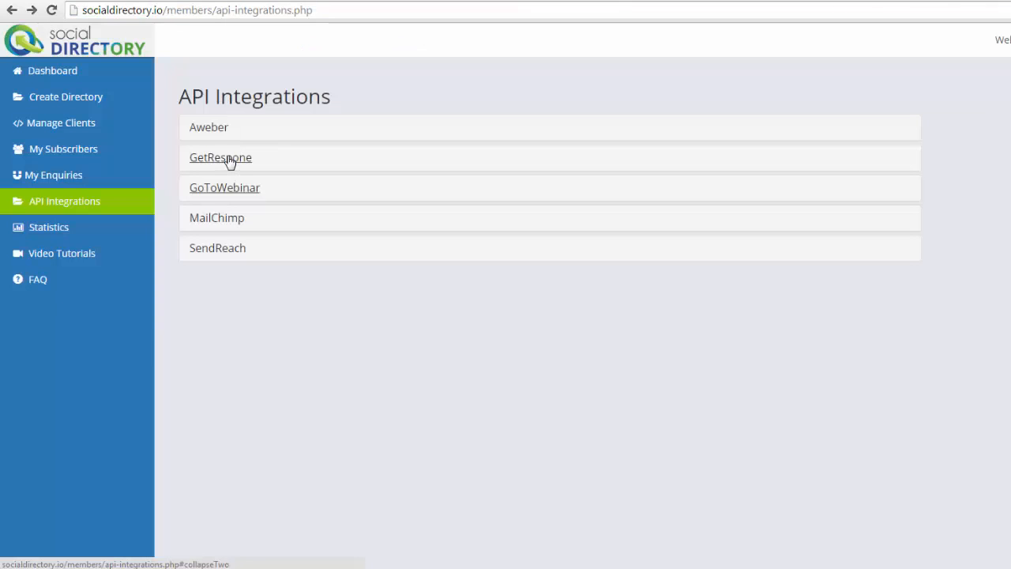
- Review the connection fields and options for the GetResponse, GoToWebinar, MailChimp and SendReach integrations
left_click(222, 158)
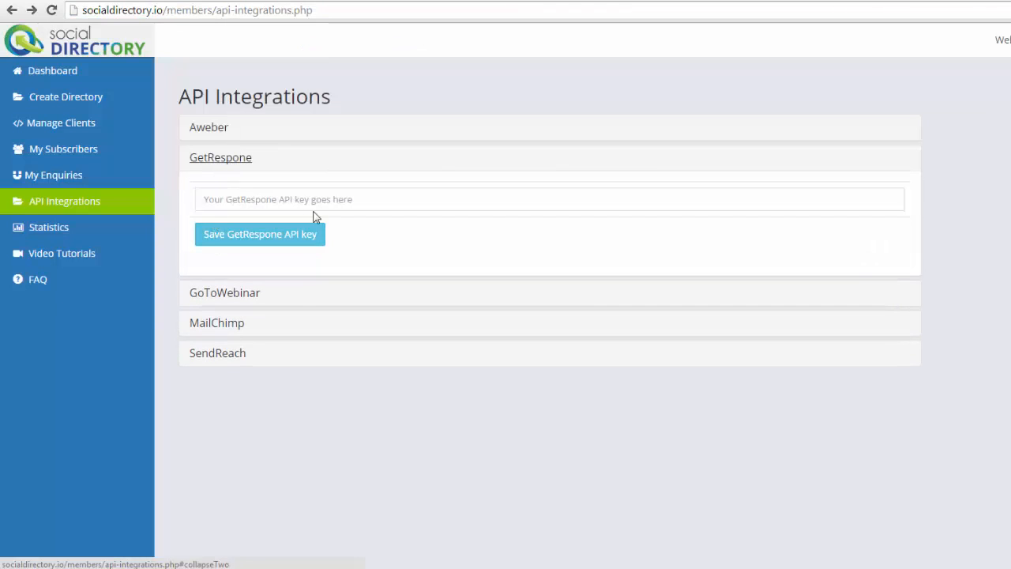
left_click(228, 165)
left_click(226, 189)
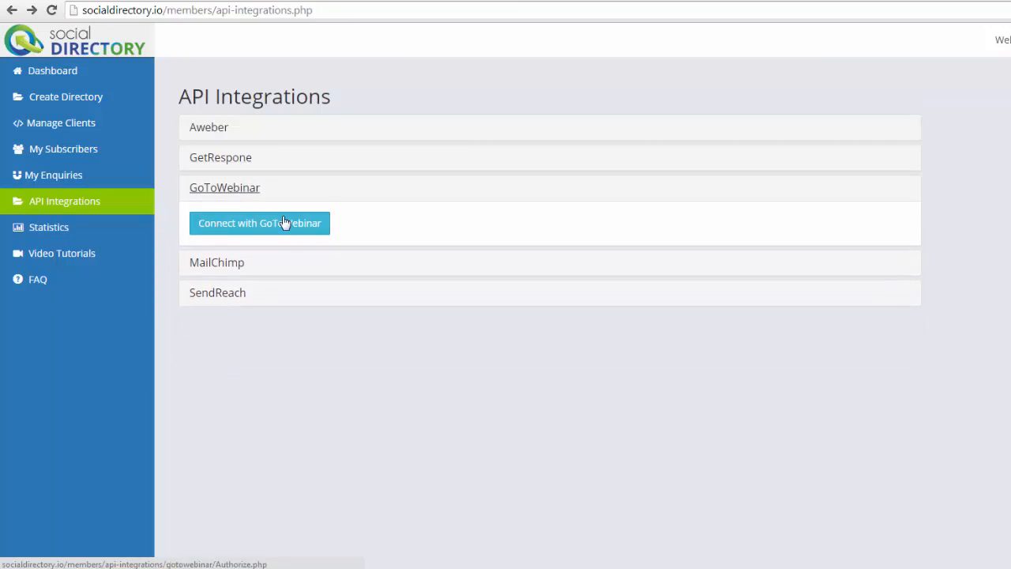
left_click(245, 195)
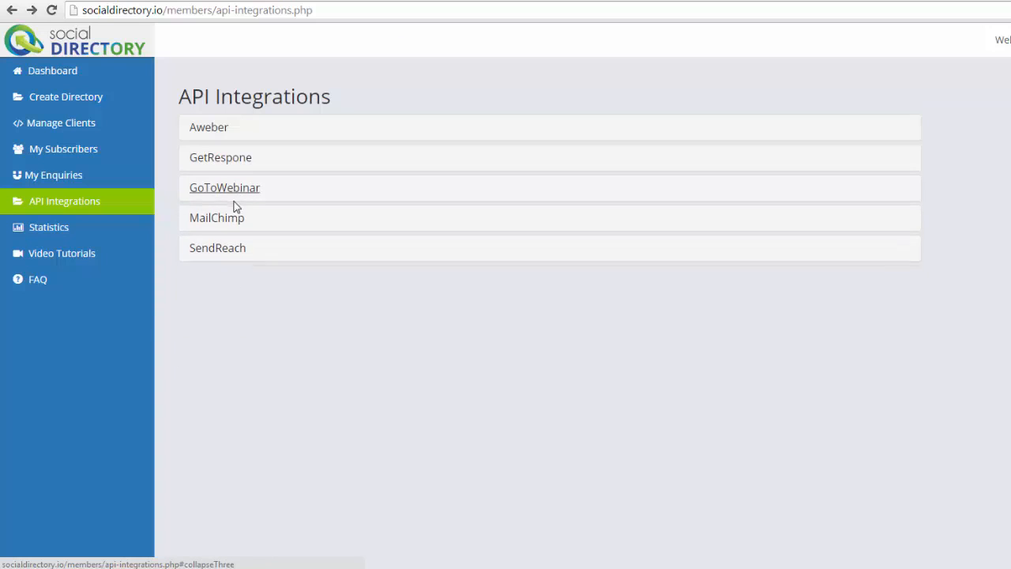
left_click(225, 228)
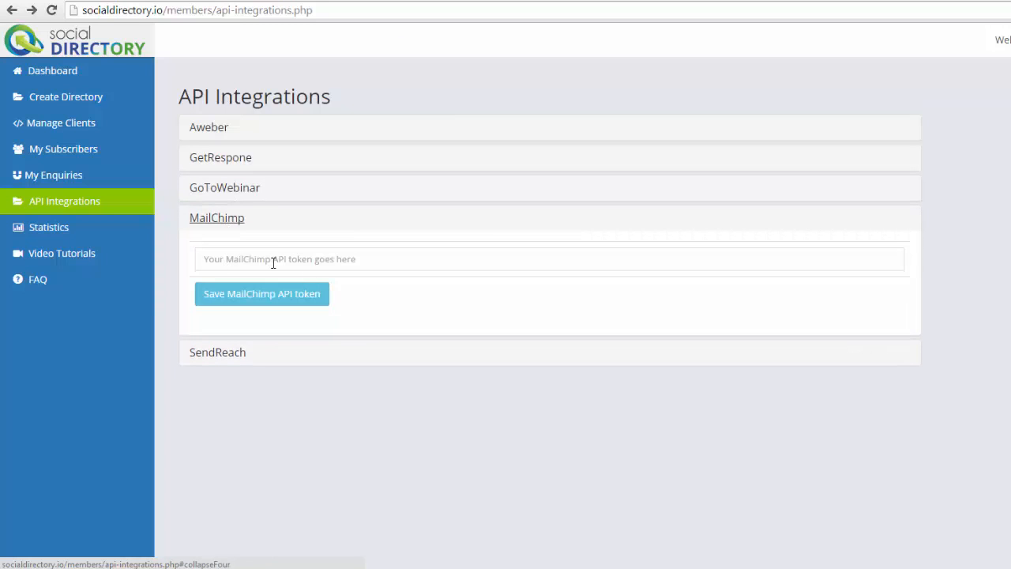
left_click(237, 225)
left_click(234, 251)
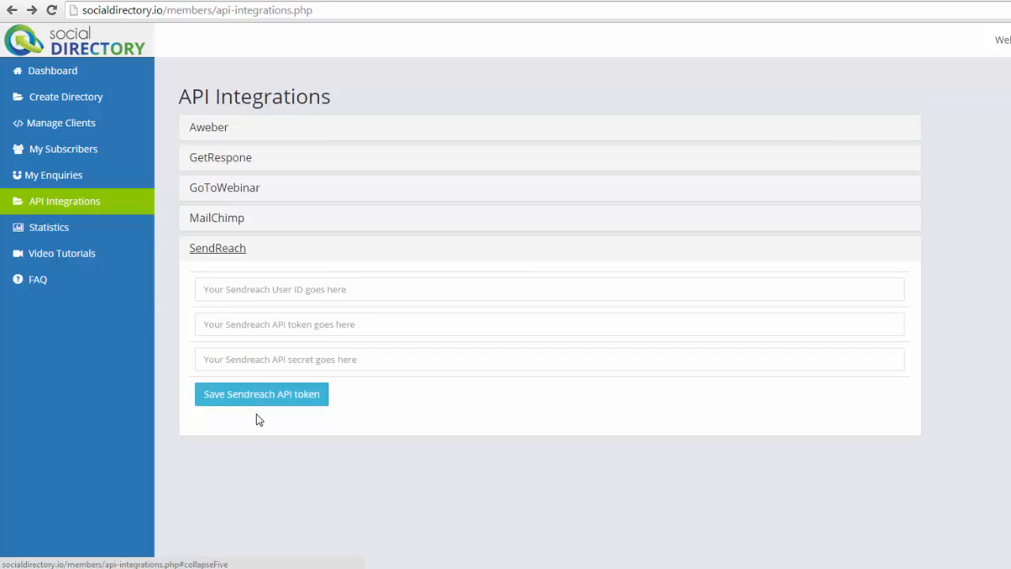
left_click(225, 251)
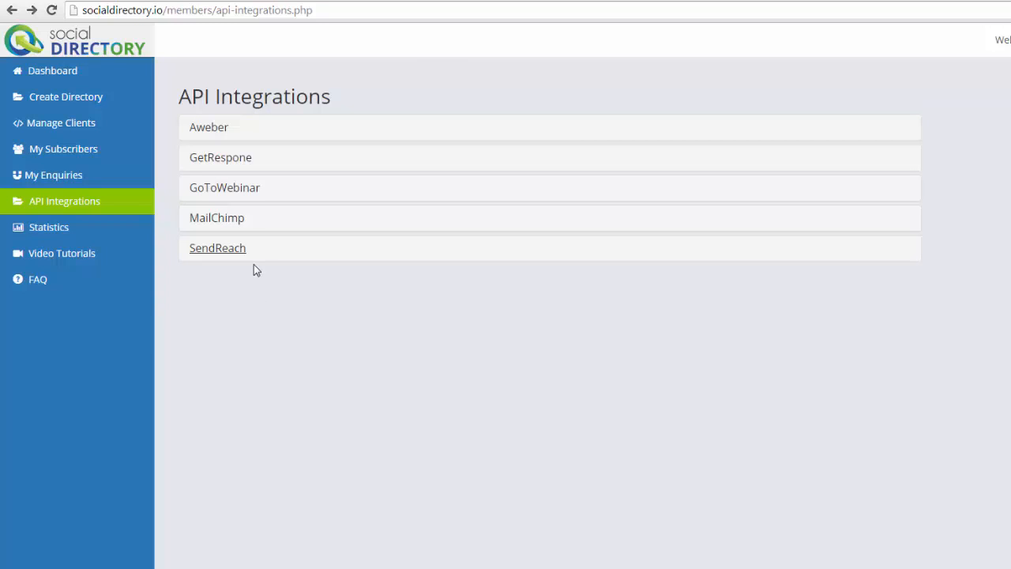
- Open the Casper Restaurant Directory for editing and look over its food categories and the American Food listings
left_click(69, 72)
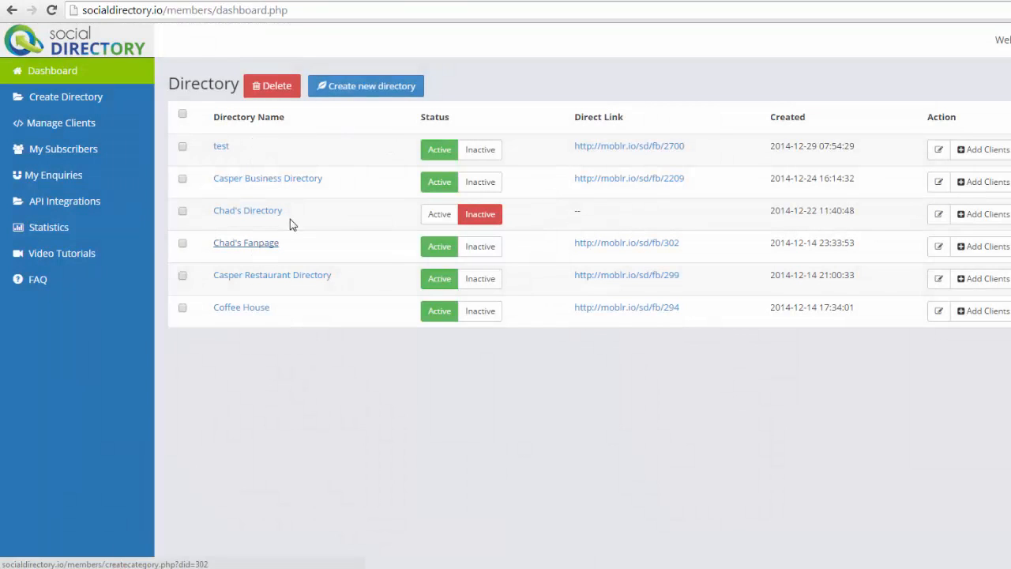
left_click(939, 283)
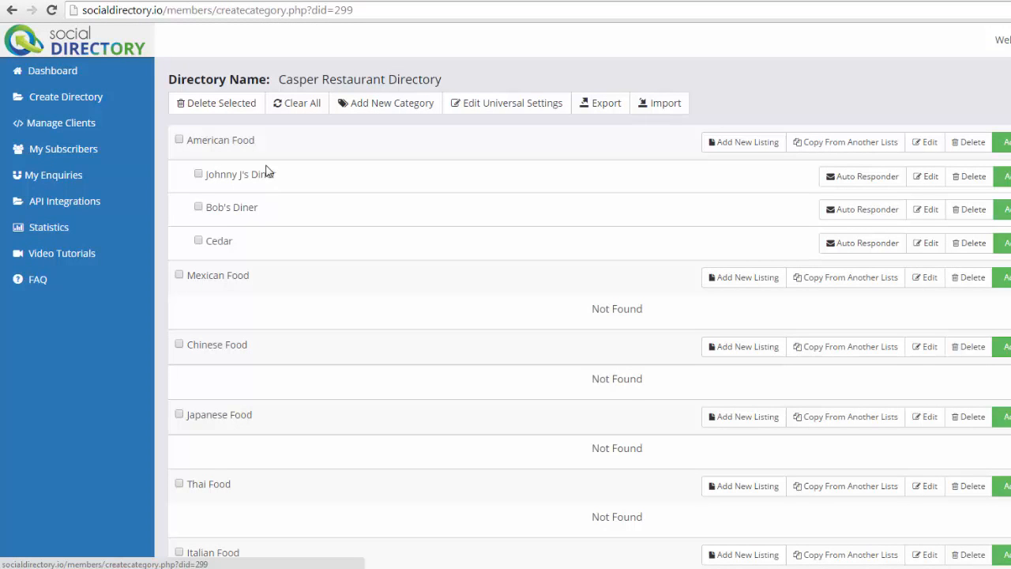
left_click_drag(259, 143, 228, 144)
left_click_drag(252, 275, 220, 286)
left_click_drag(258, 350, 207, 351)
left_click_drag(280, 177, 249, 178)
left_click_drag(278, 210, 218, 245)
- Open the autoresponder settings of the Johnny J's Diner listing and display the InfusionSoft HTML form fields
left_click(726, 69)
left_click(854, 186)
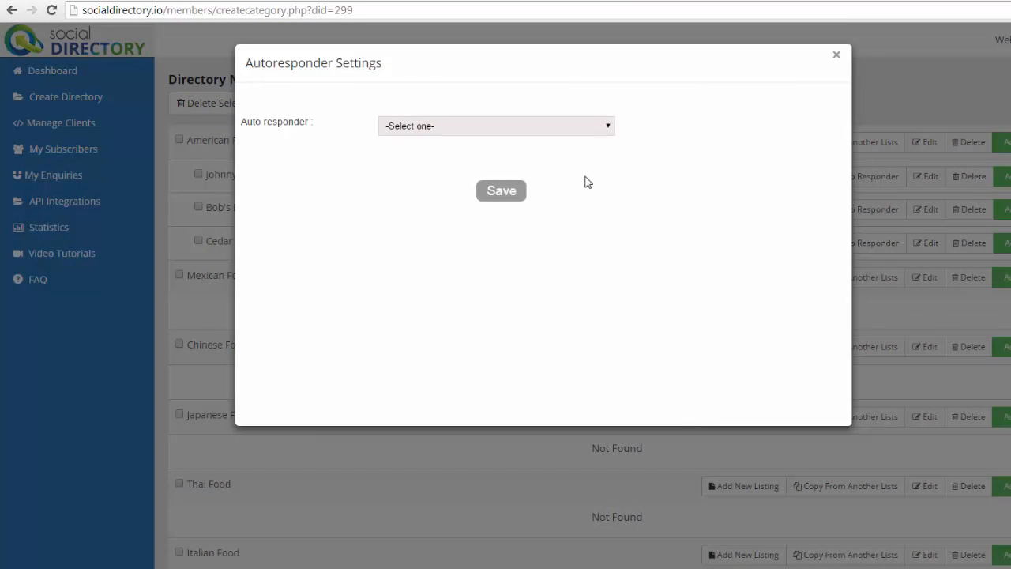
left_click(609, 128)
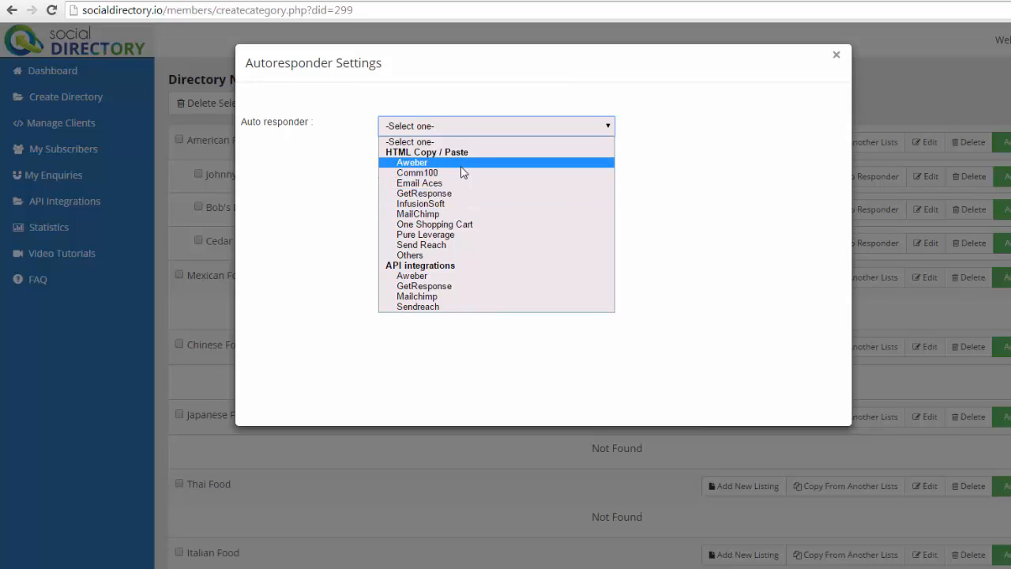
left_click(454, 207)
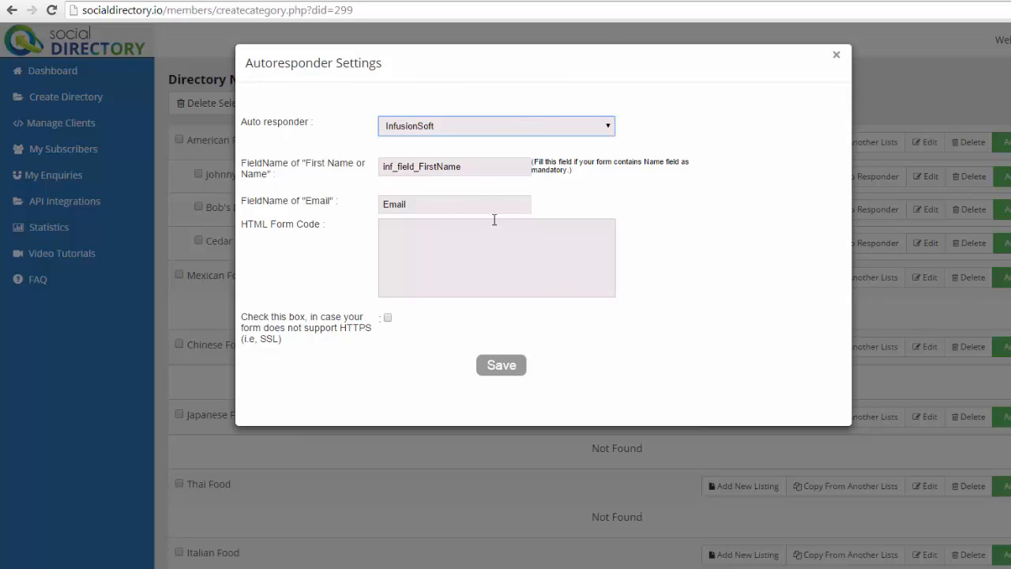
- Compare the HTML form fields for MailChimp, One Shopping Cart and Pure Leverage, and close the autoresponder settings without saving
left_click(608, 129)
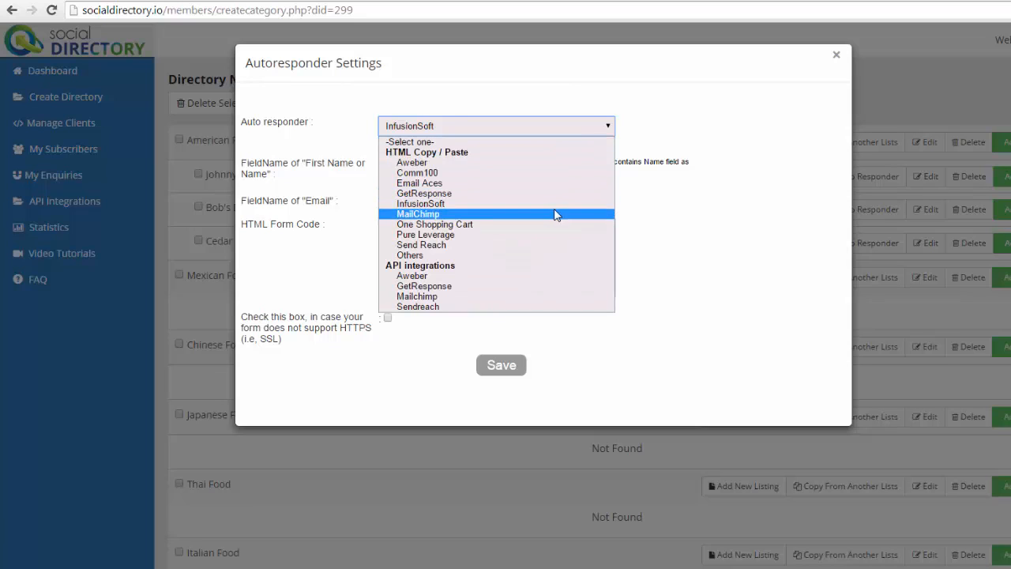
left_click(556, 214)
left_click(609, 129)
left_click(557, 226)
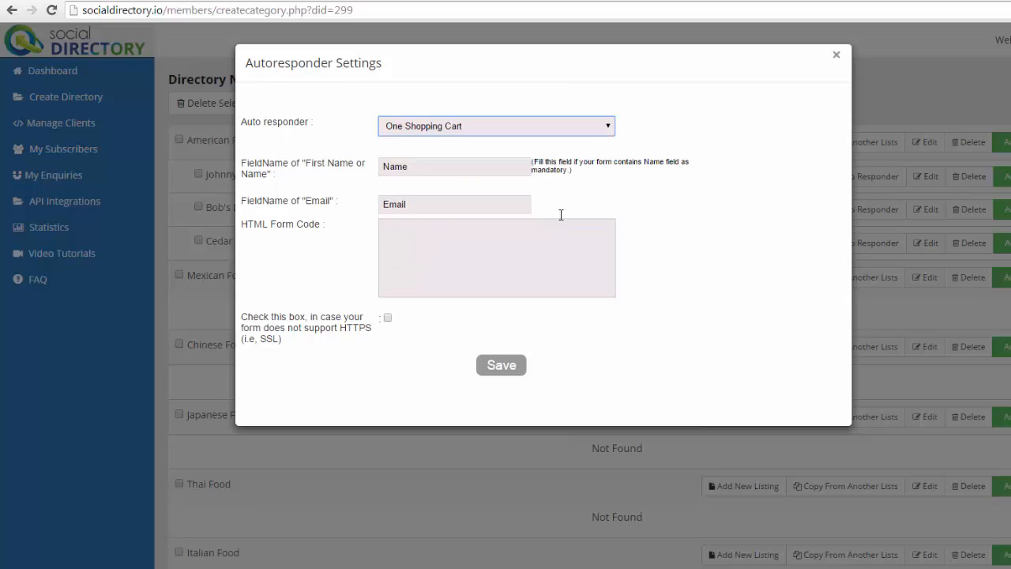
left_click_drag(450, 170, 379, 170)
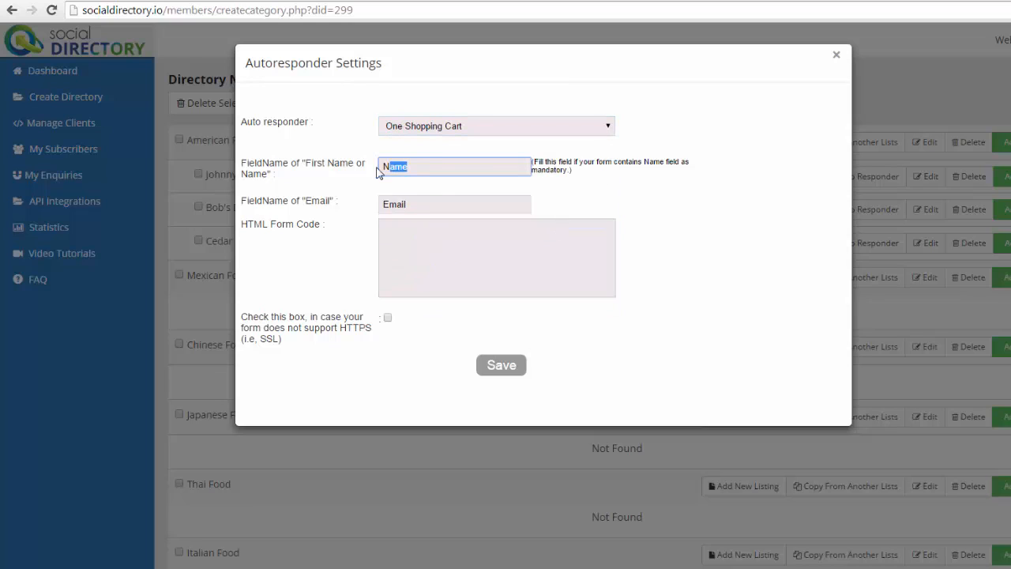
left_click(612, 127)
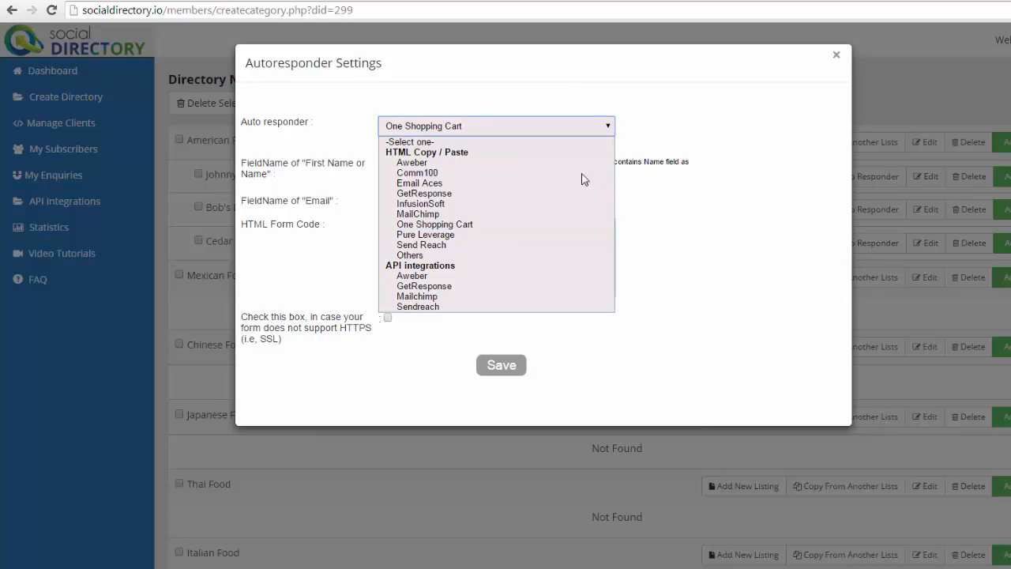
left_click(565, 214)
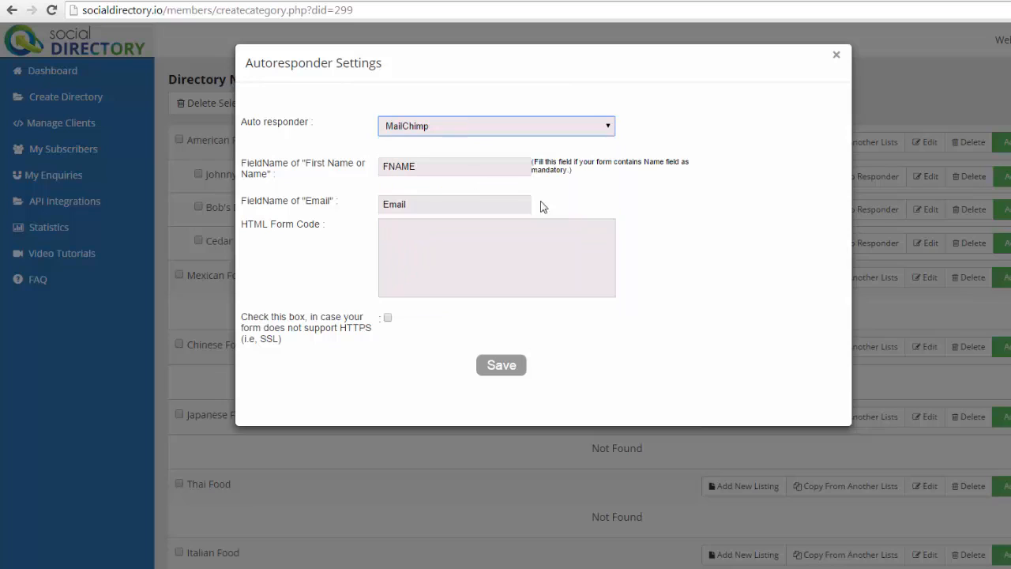
left_click(609, 127)
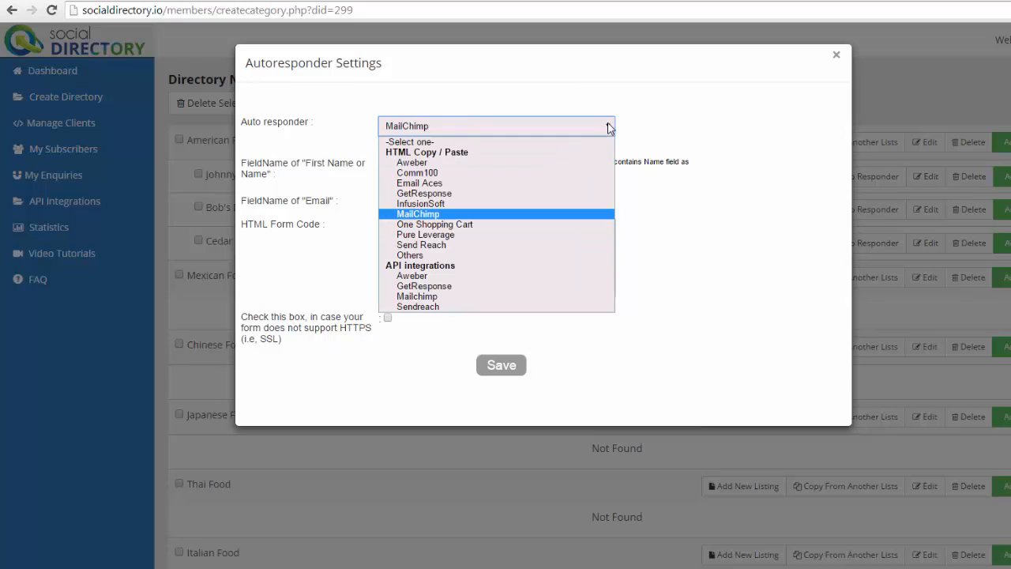
left_click(524, 234)
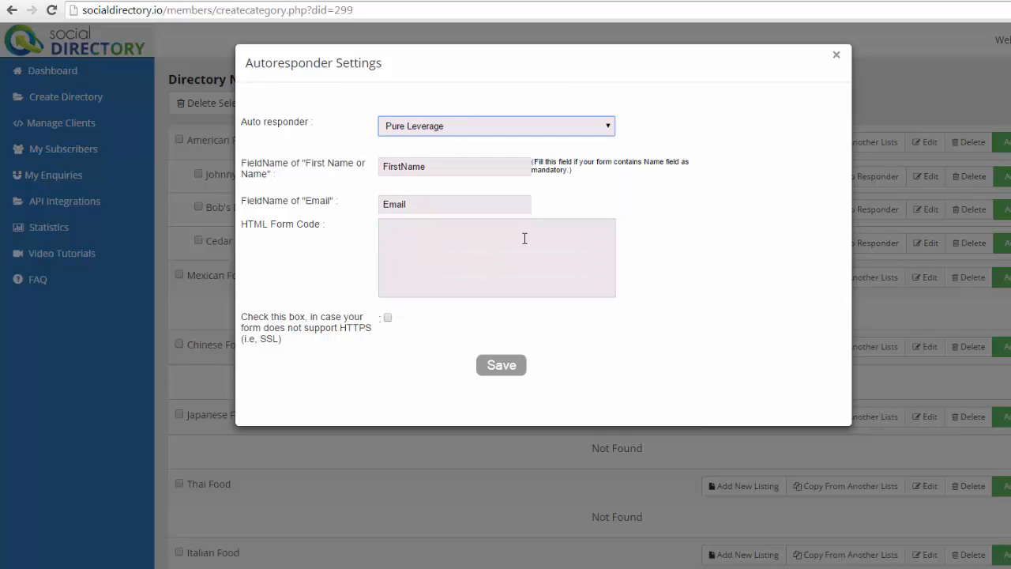
left_click(836, 56)
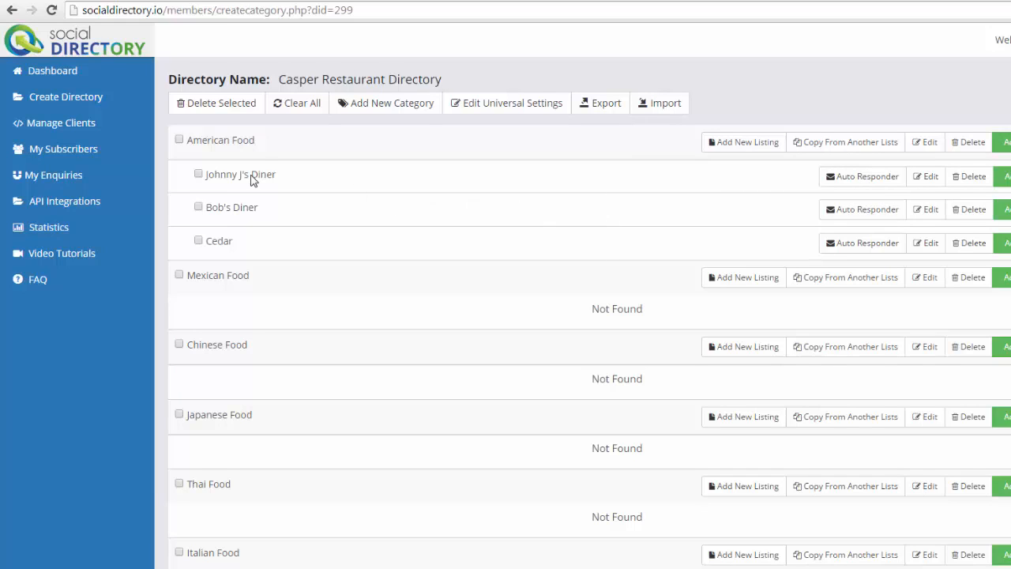
- View the directory filter choices for the subscribers list and select the first three subscribers
left_click(90, 150)
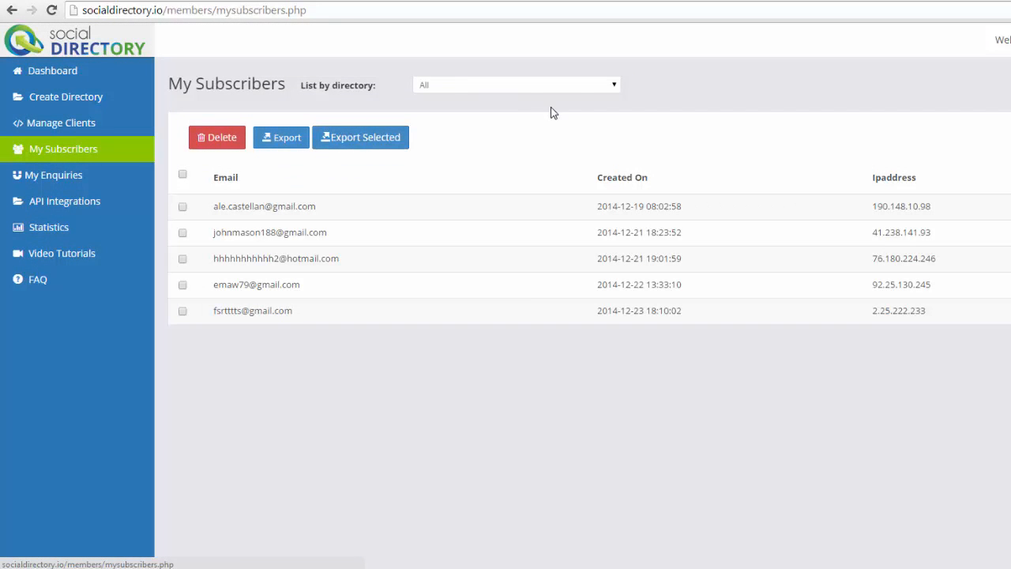
left_click(614, 87)
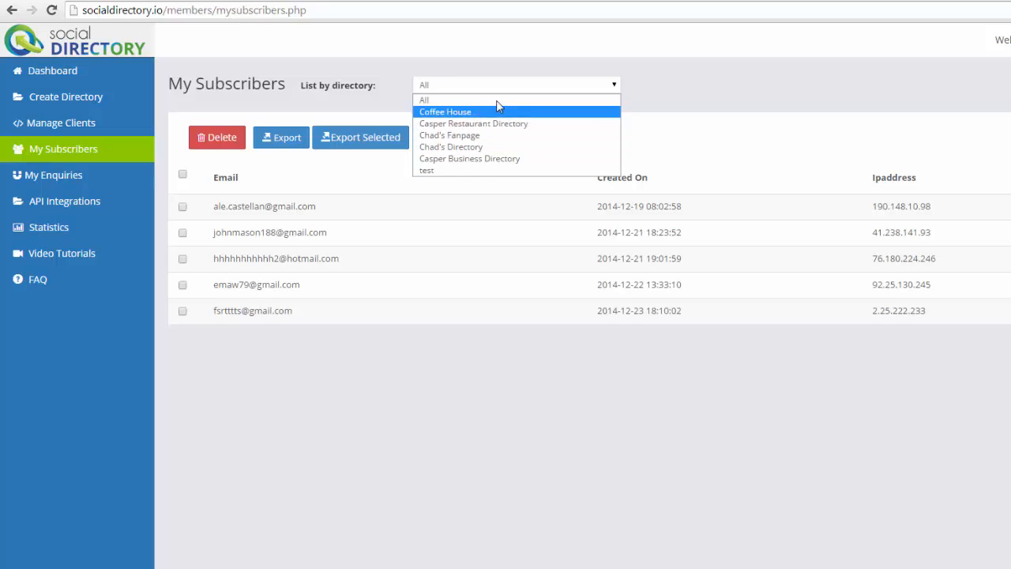
left_click(717, 118)
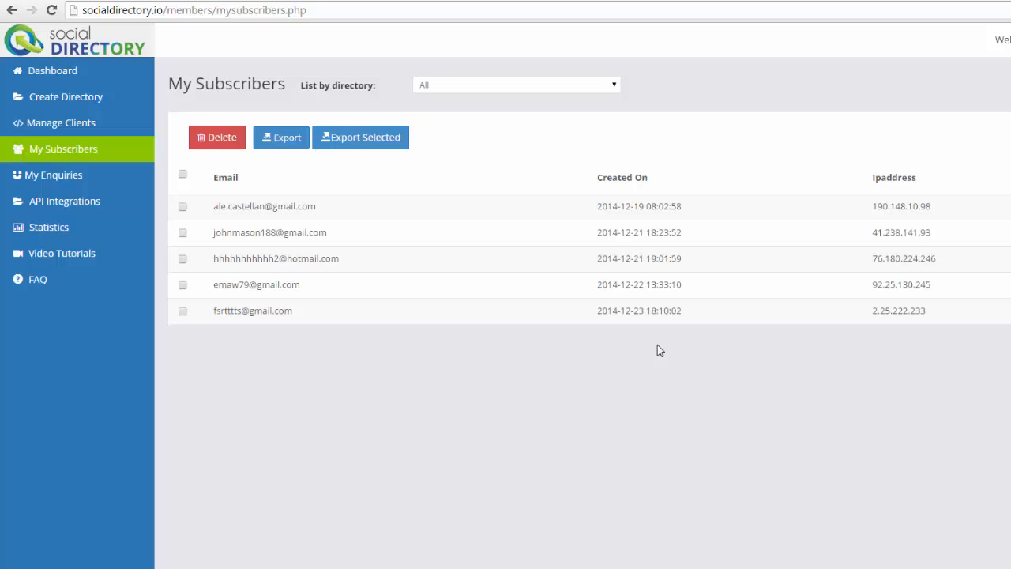
left_click(182, 208)
left_click(183, 233)
left_click(183, 260)
- Open the opt-in form settings of the Johnny J's Diner listing in the Casper Restaurant Directory
left_click(76, 76)
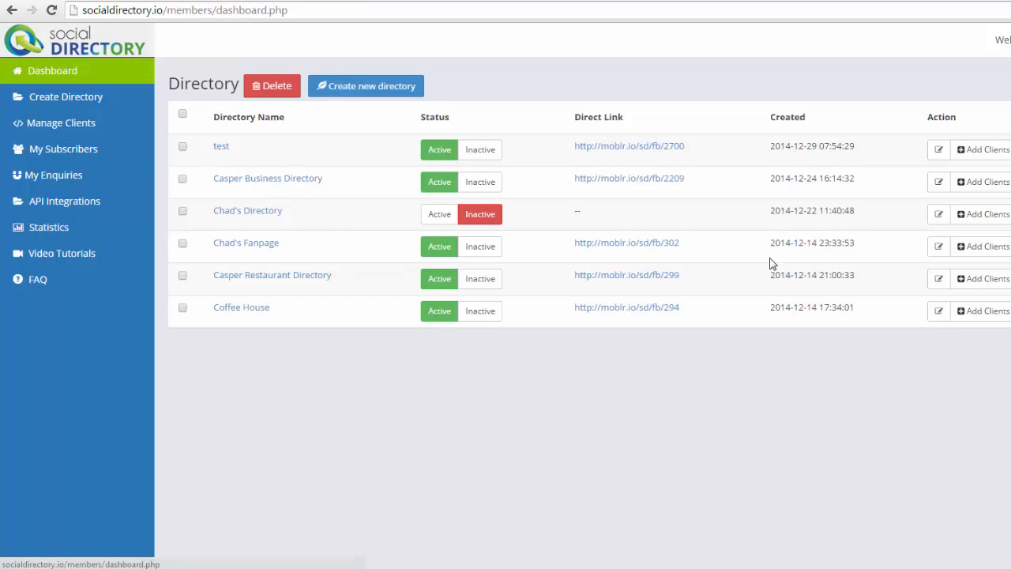
left_click(940, 282)
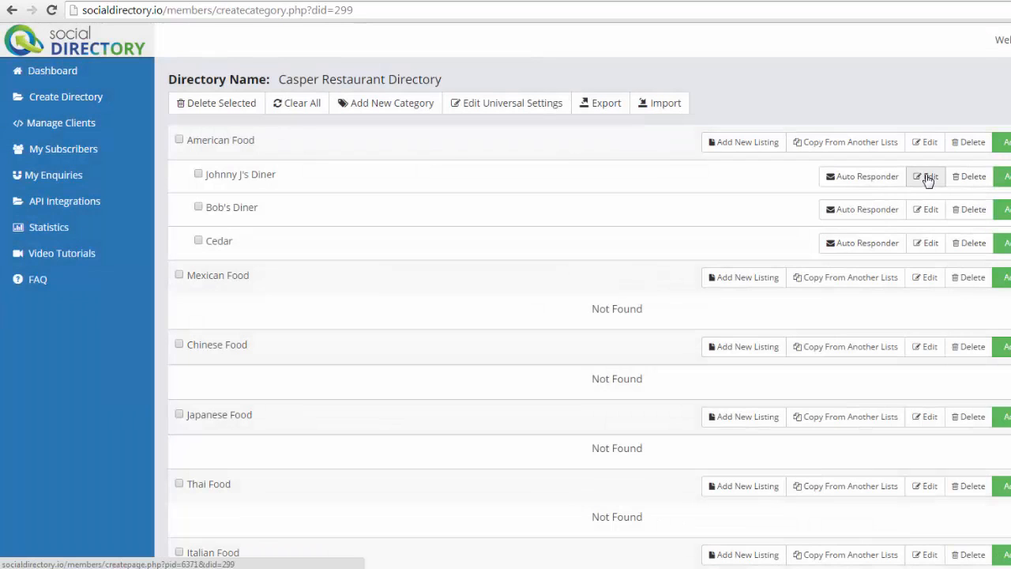
left_click(928, 177)
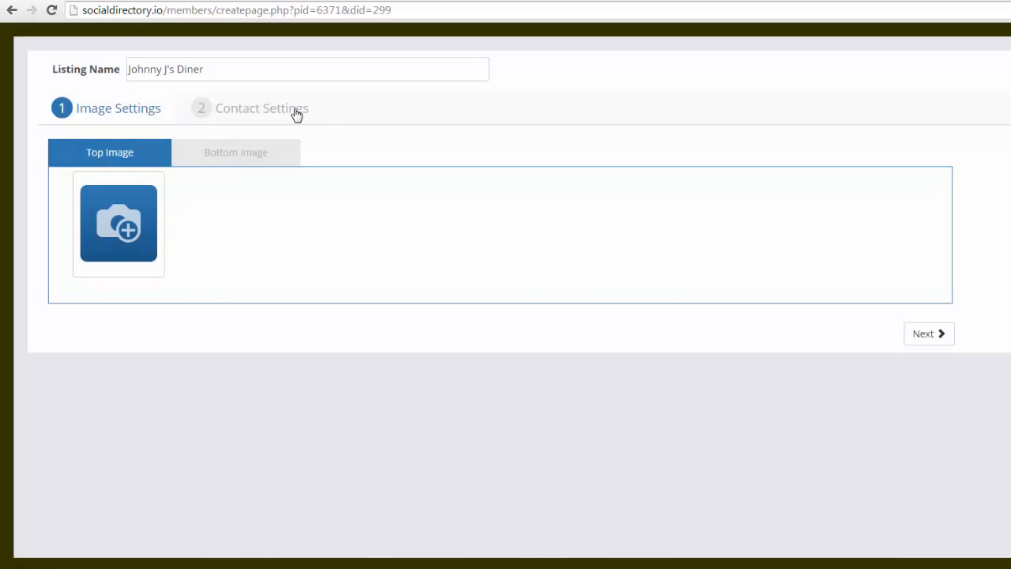
left_click(295, 112)
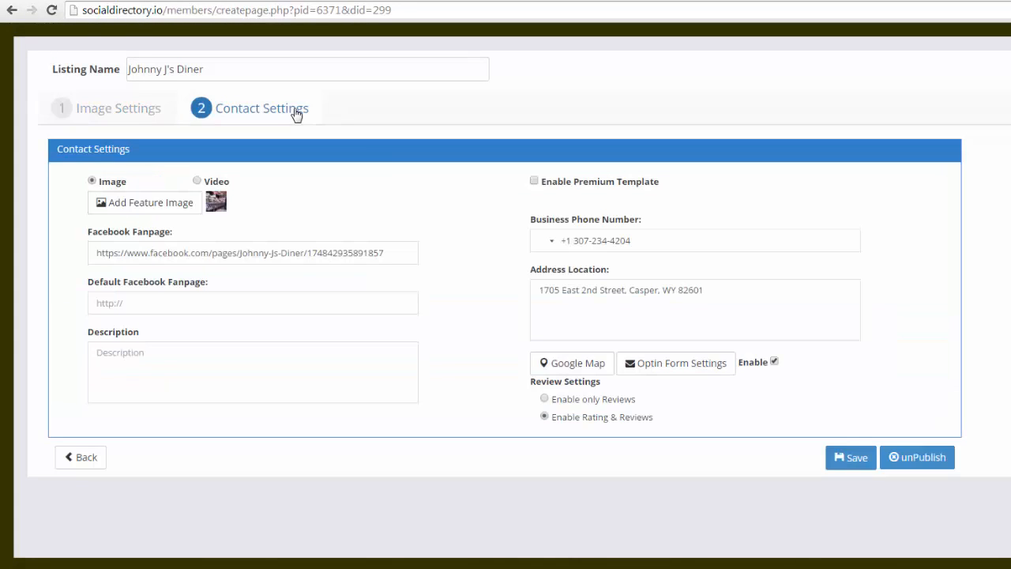
left_click(681, 363)
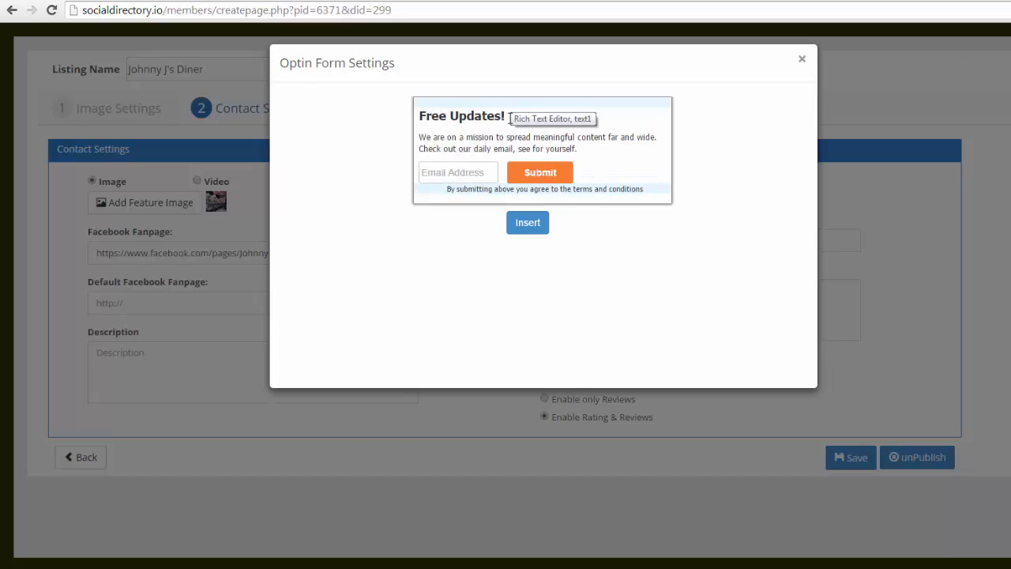
- Replace the opt-in form's heading with "Make This Call To Action!" and leave text editing
left_click_drag(511, 118, 419, 116)
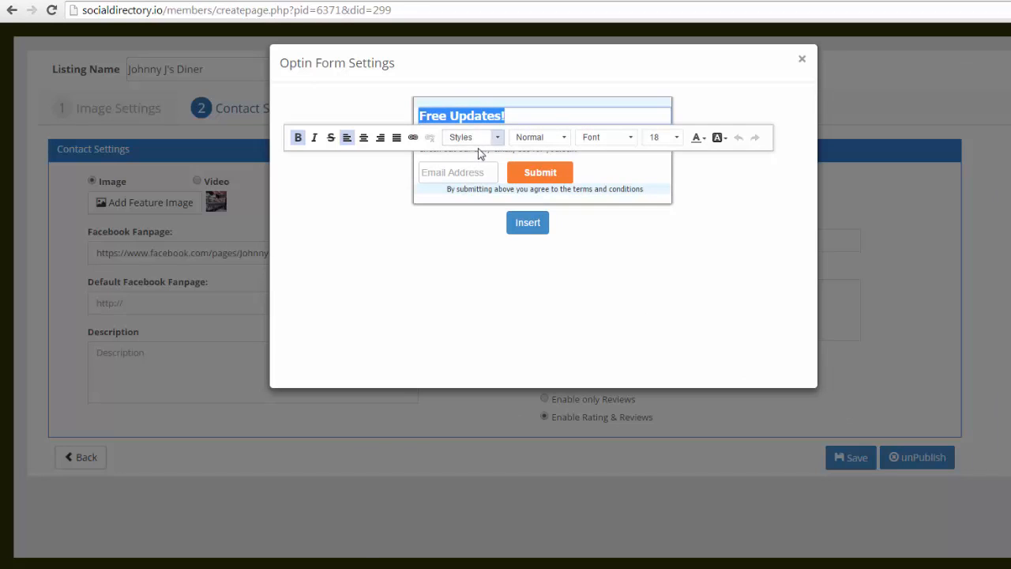
type("Make THis Ca")
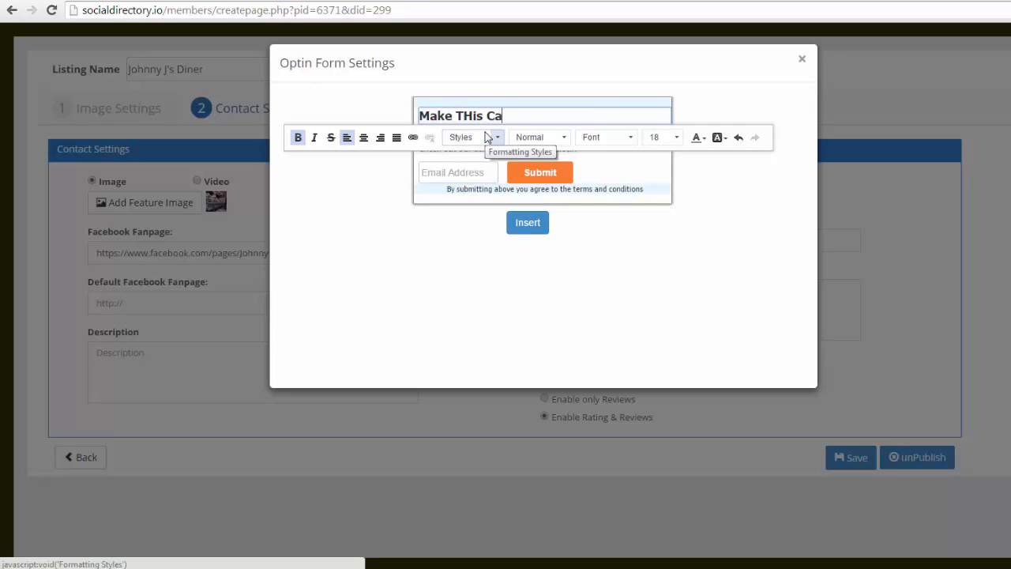
type("ll To Action!")
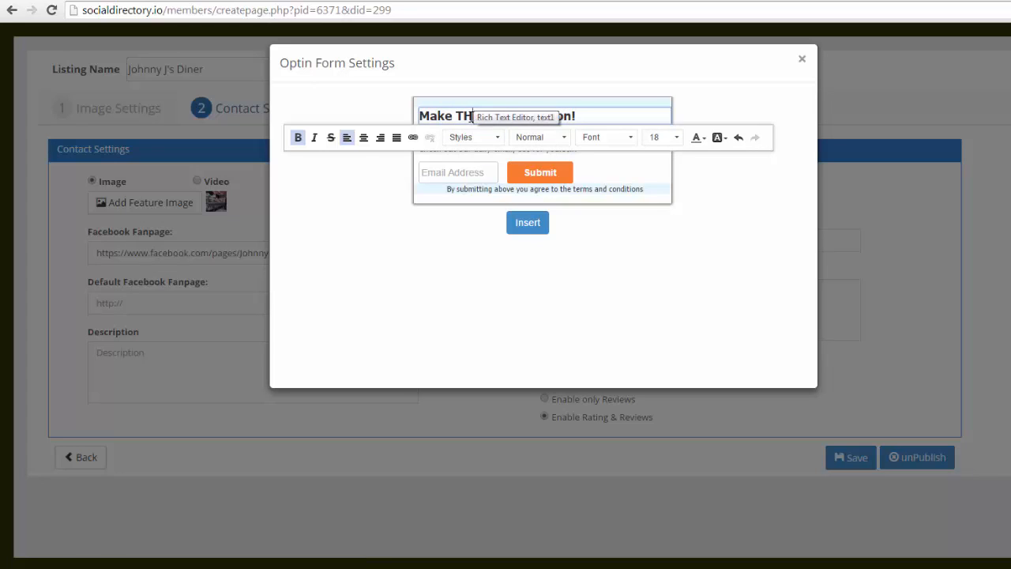
left_click_drag(472, 117, 463, 117)
type("h")
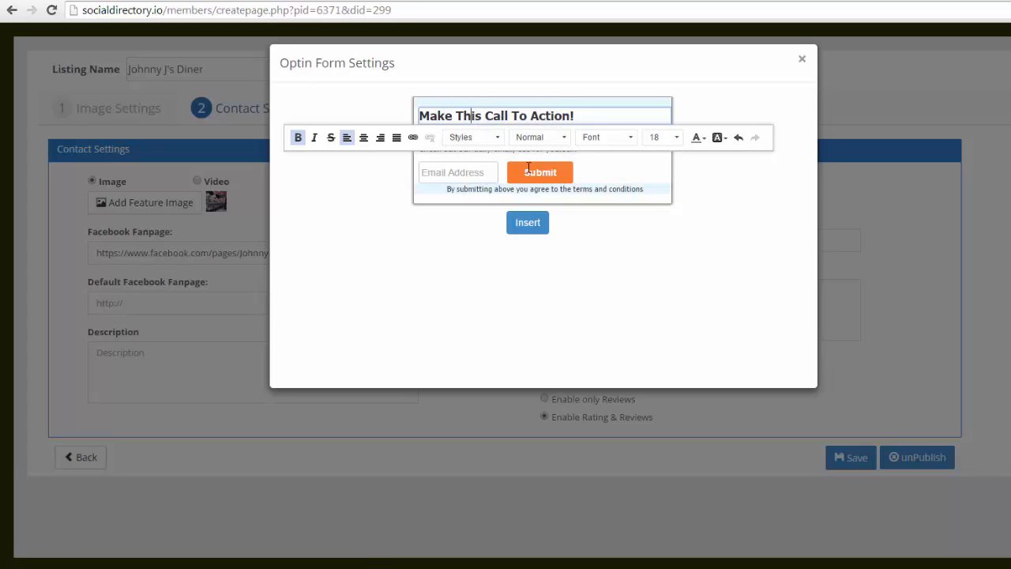
left_click(638, 163)
left_click_drag(590, 149, 423, 149)
left_click(654, 263)
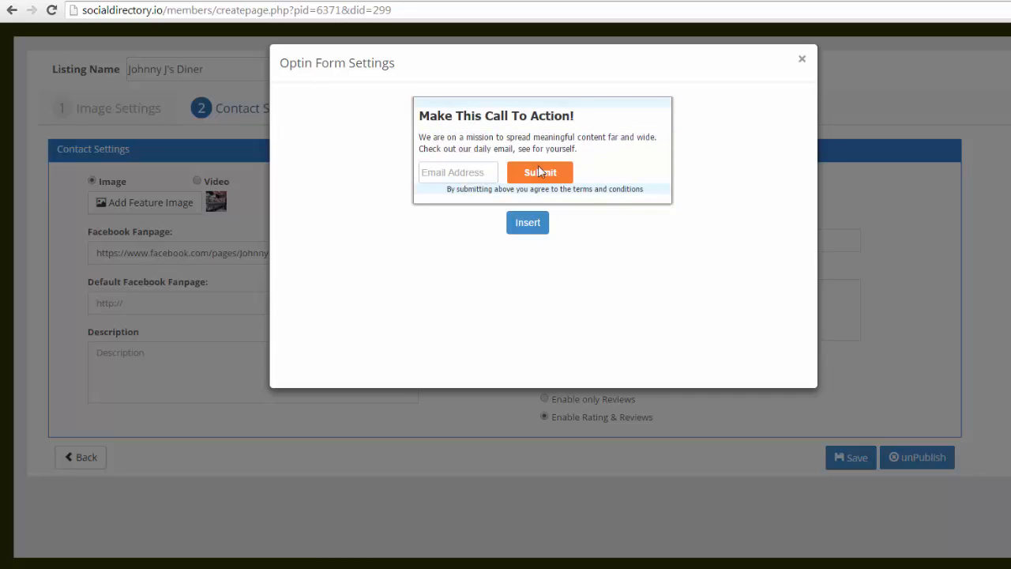